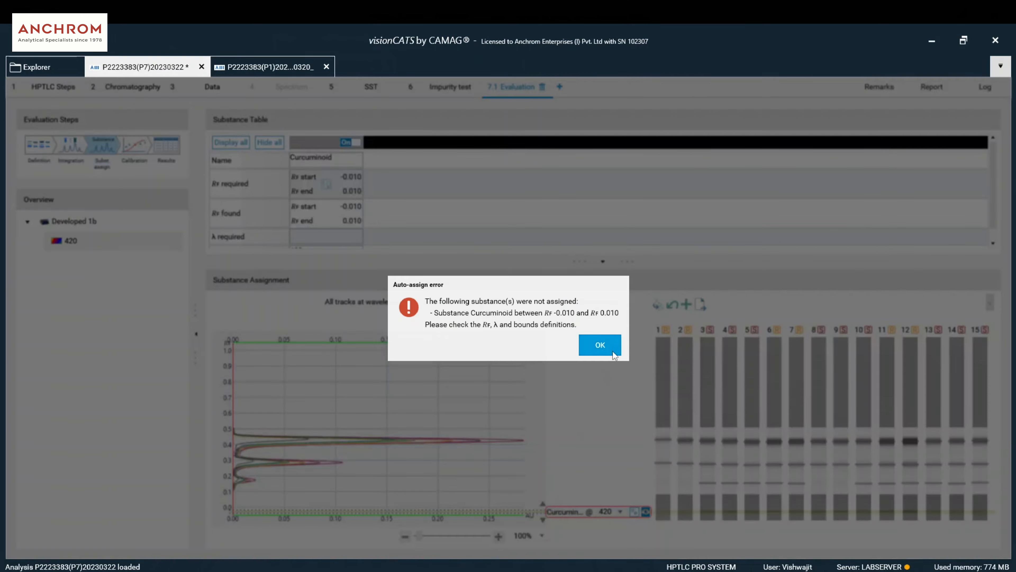
# - Move the Curcuminoid band onto the peaks and widen it to Rf 0.093–0.491, then go to Definition
pyautogui.moveTo(562, 511)
pyautogui.mouseDown()
pyautogui.moveTo(567, 462)
pyautogui.moveTo(542, 482)
pyautogui.moveTo(543, 502)
pyautogui.mouseUp()
pyautogui.moveTo(543, 453); pyautogui.dragTo(548, 423)
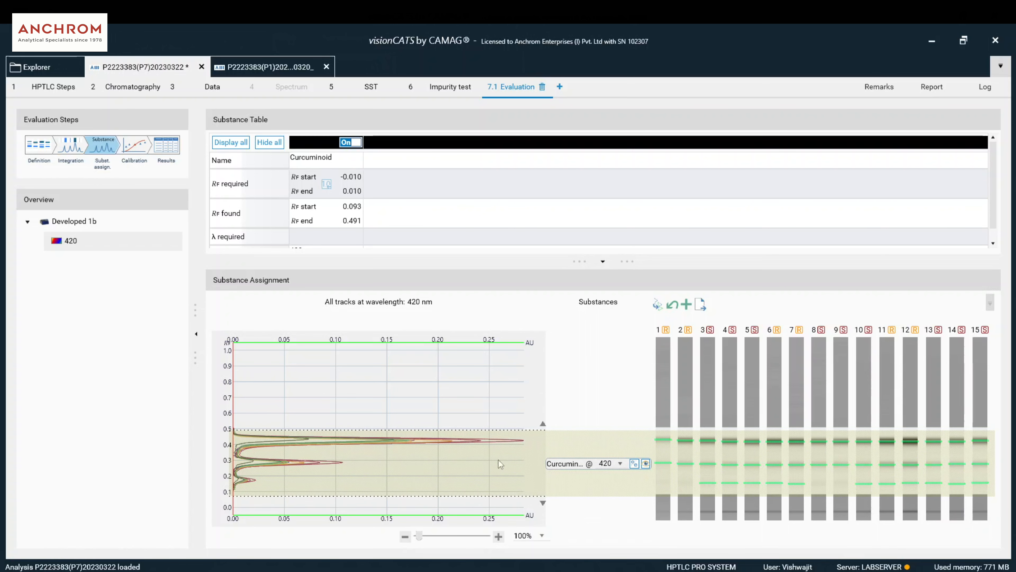
pyautogui.click(127, 146)
pyautogui.click(85, 145)
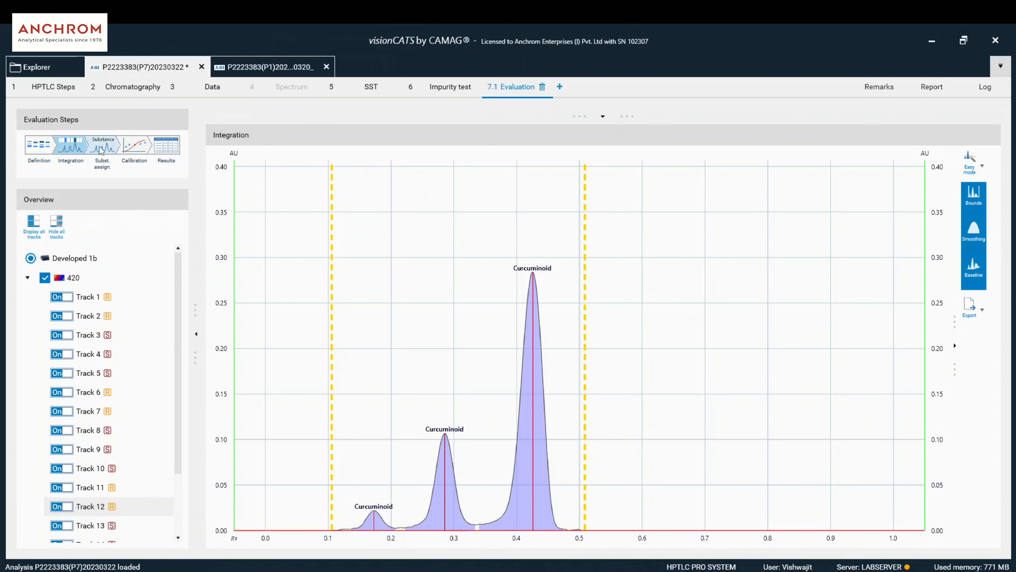
pyautogui.click(100, 150)
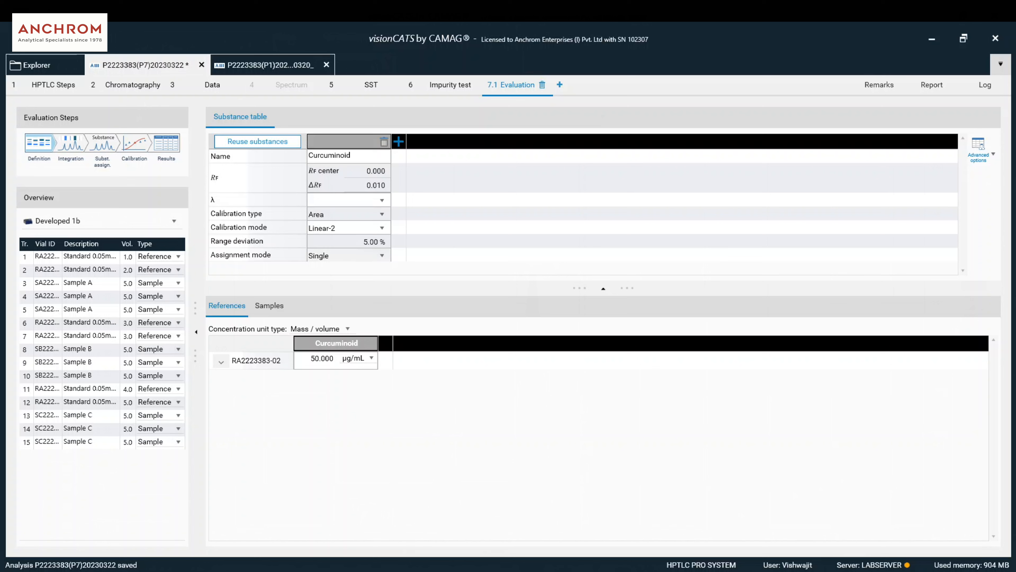
# - Set Curcuminoid assignment mode to Range and shift the left integration bound to Rf 0.11
pyautogui.click(358, 255)
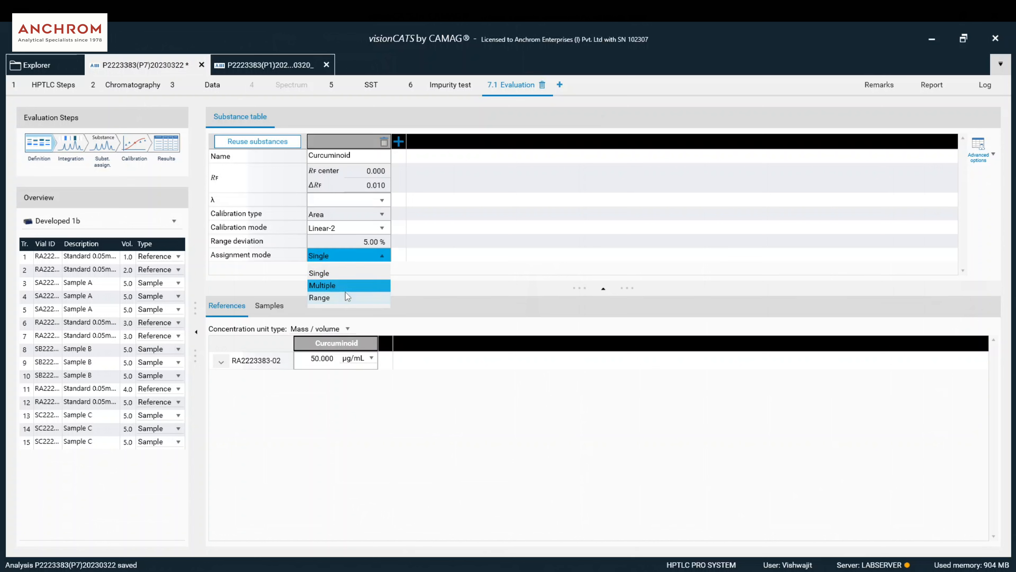
pyautogui.click(346, 298)
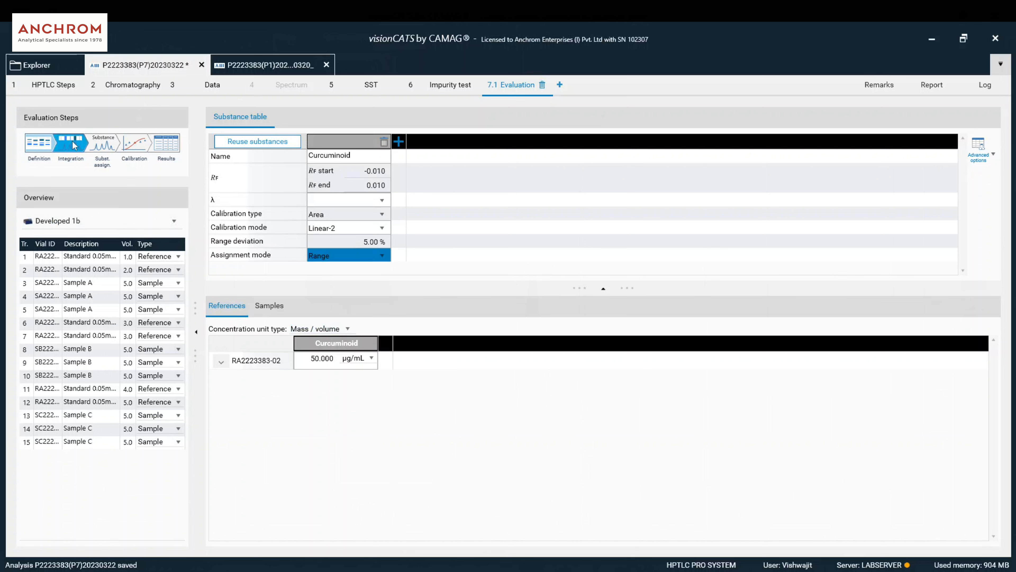
pyautogui.click(70, 144)
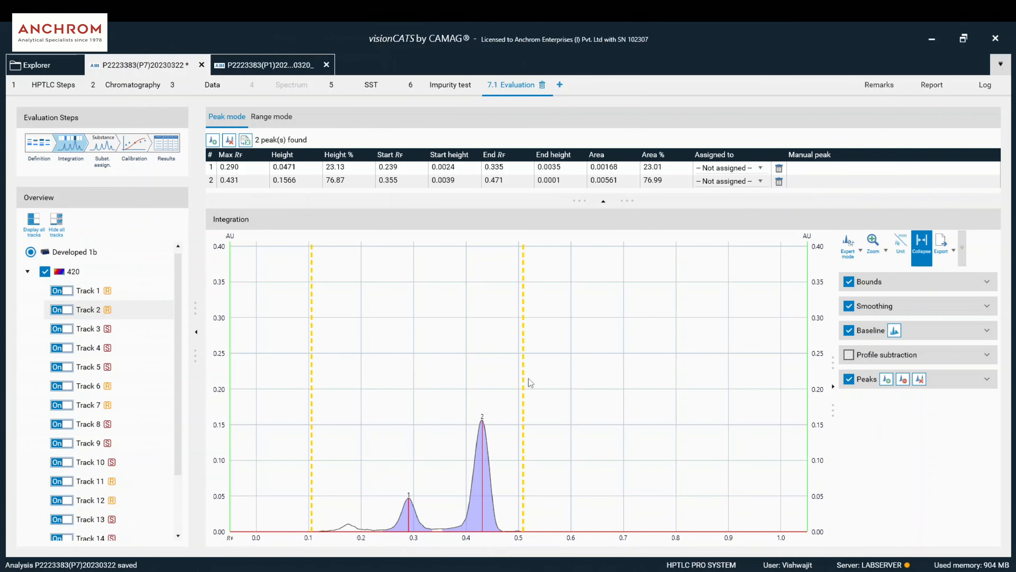
pyautogui.moveTo(312, 380); pyautogui.dragTo(316, 382)
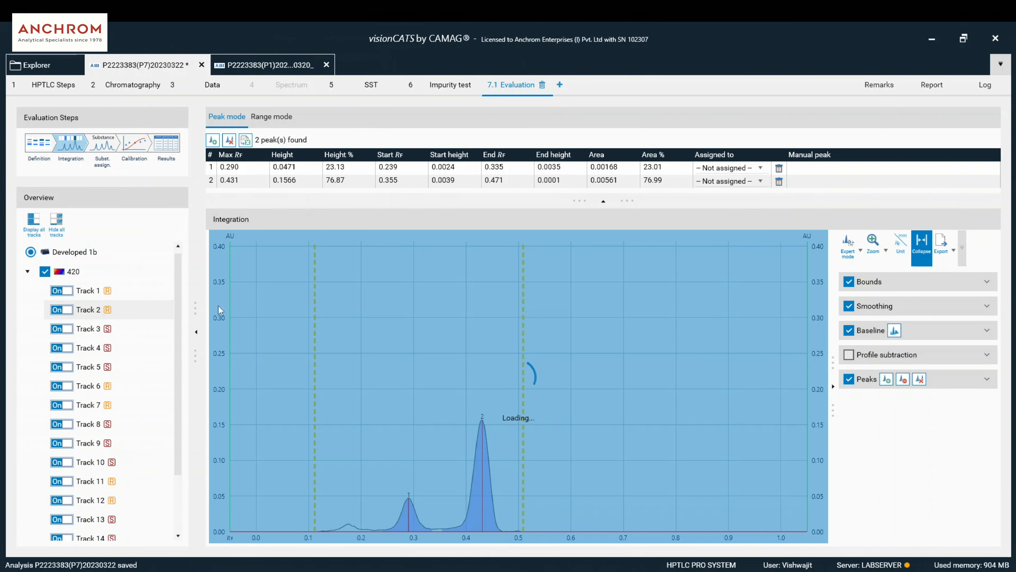
# - Dismiss the auto-assign error and stretch the Curcuminoid band to span Rf 0.042–0.478
pyautogui.click(102, 145)
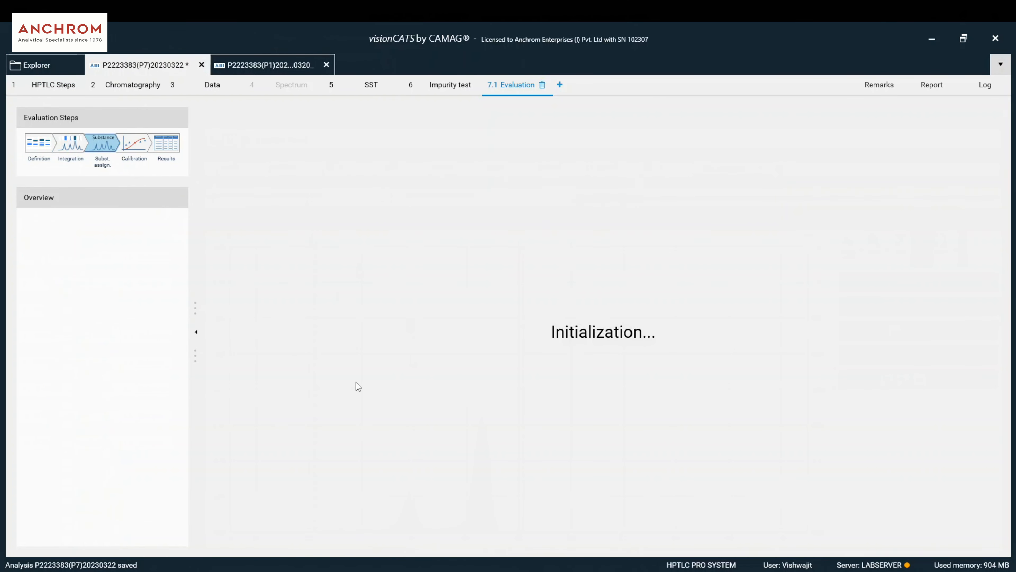
pyautogui.press('Return')
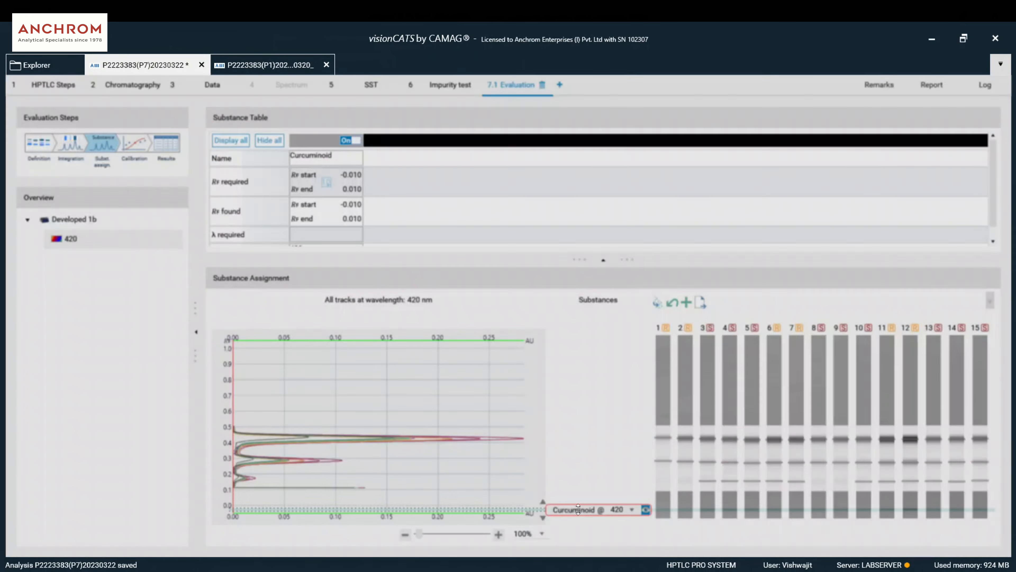
pyautogui.moveTo(587, 508)
pyautogui.mouseDown()
pyautogui.moveTo(591, 459)
pyautogui.moveTo(545, 504)
pyautogui.mouseUp()
pyautogui.moveTo(543, 460); pyautogui.dragTo(550, 423)
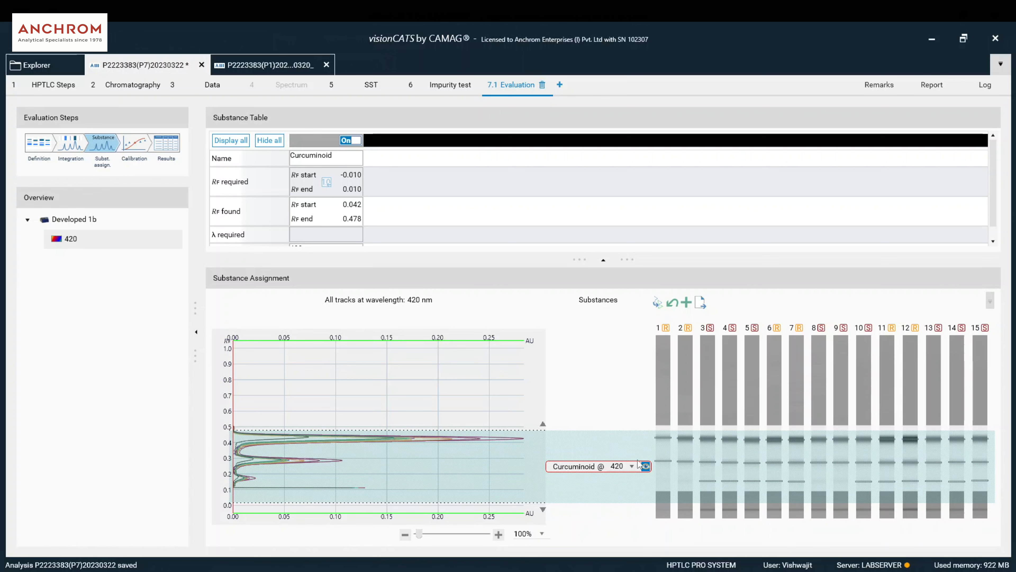
pyautogui.click(647, 467)
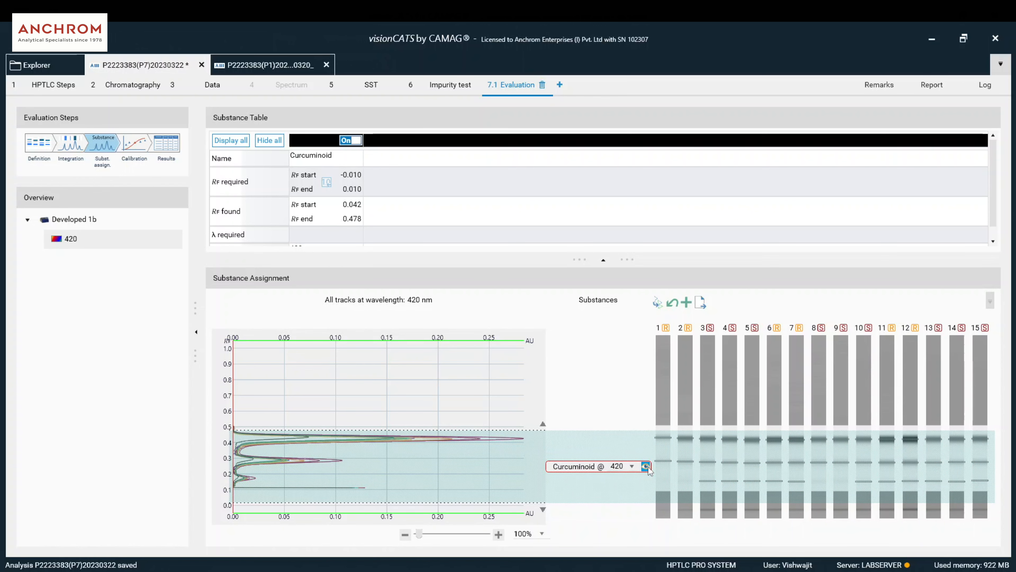
# - Switch integration to range mode and check the range table above the chart
pyautogui.click(70, 143)
pyautogui.click(276, 121)
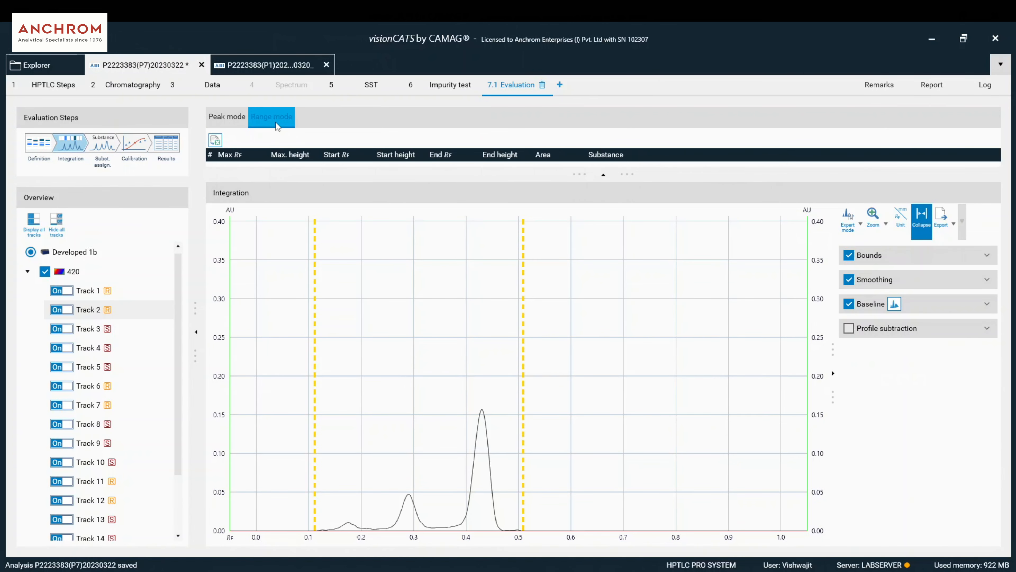
pyautogui.click(603, 176)
pyautogui.click(603, 115)
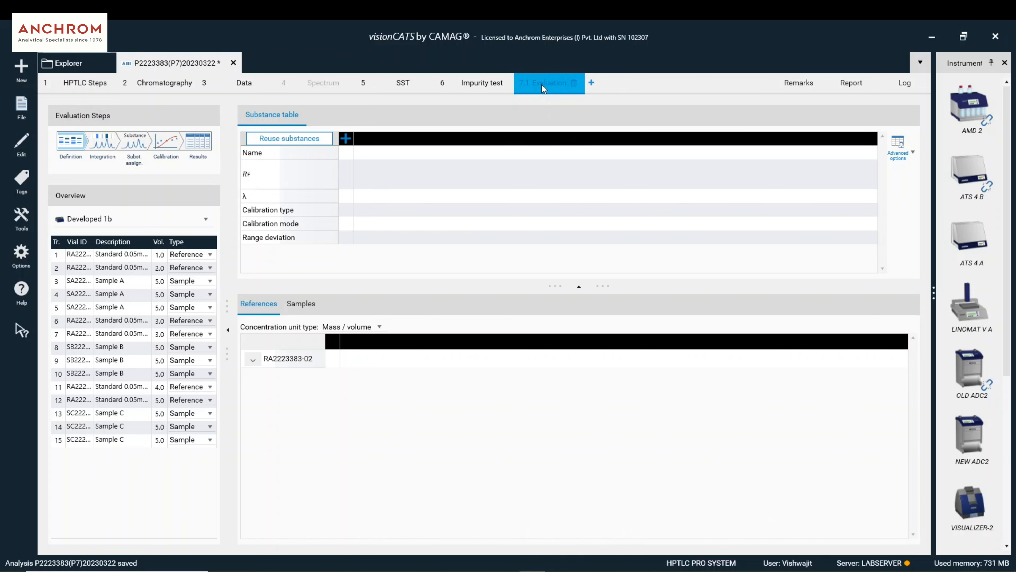
# - Add a 'curcuminoids' substance and edit reference RA2223383-02's concentration (50.000 µg/mL)
pyautogui.click(345, 138)
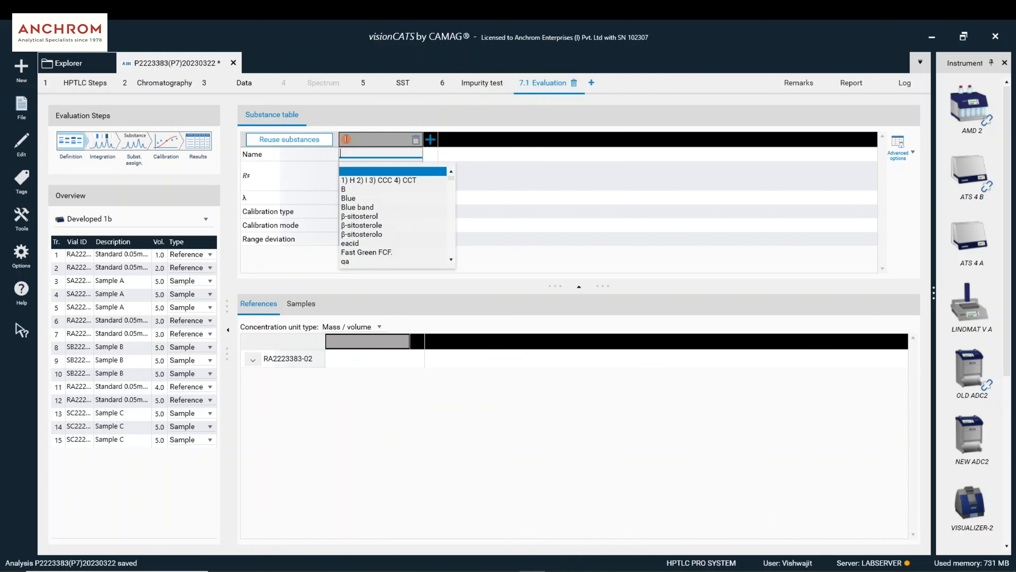
pyautogui.click(78, 142)
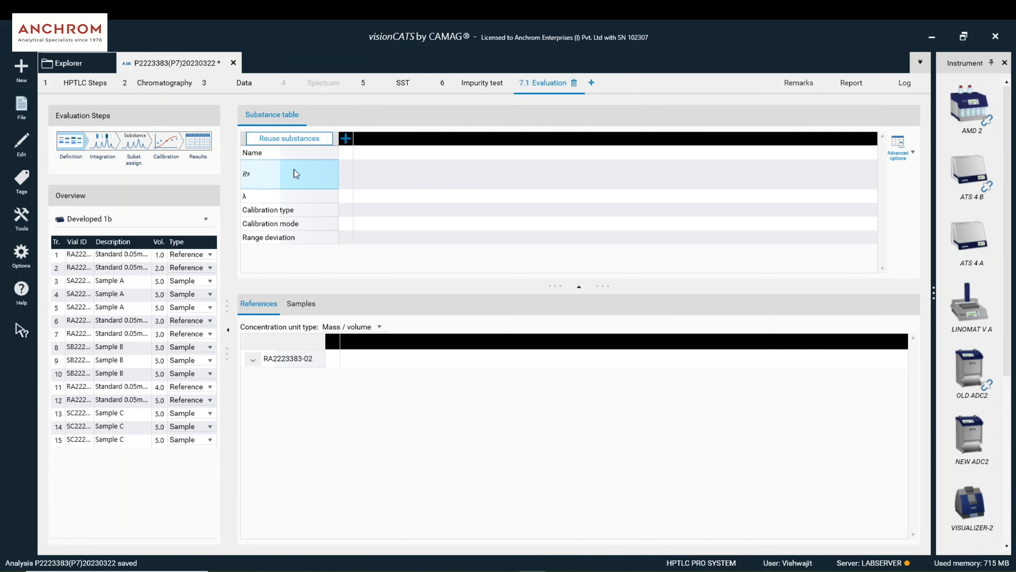
pyautogui.click(345, 139)
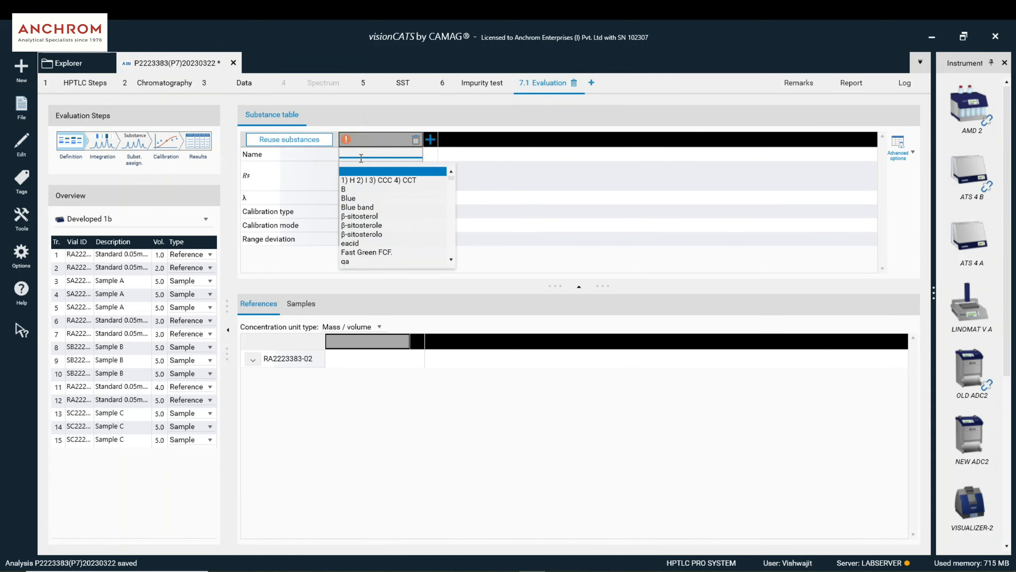
pyautogui.write('curcuminoids')
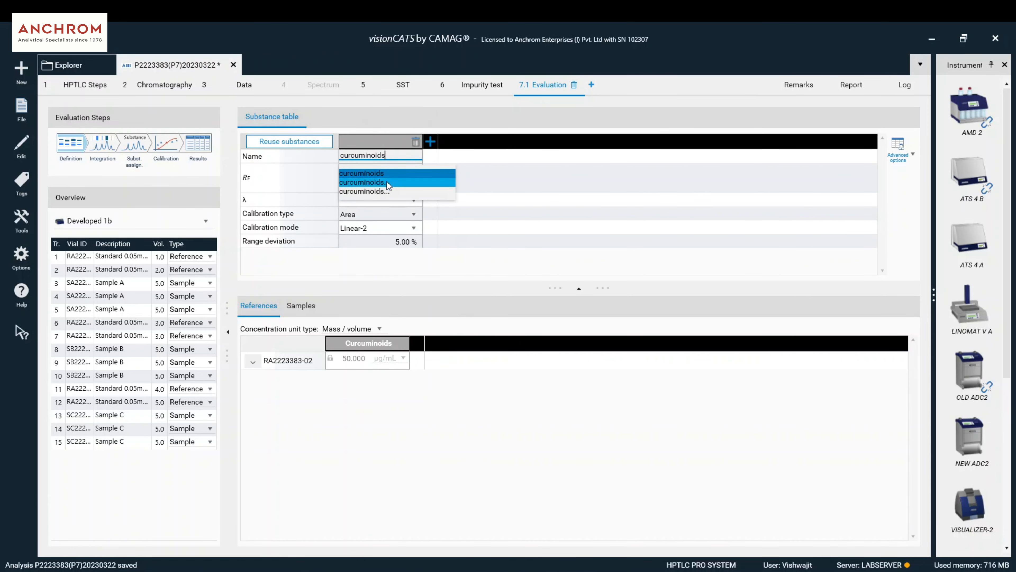
pyautogui.click(384, 173)
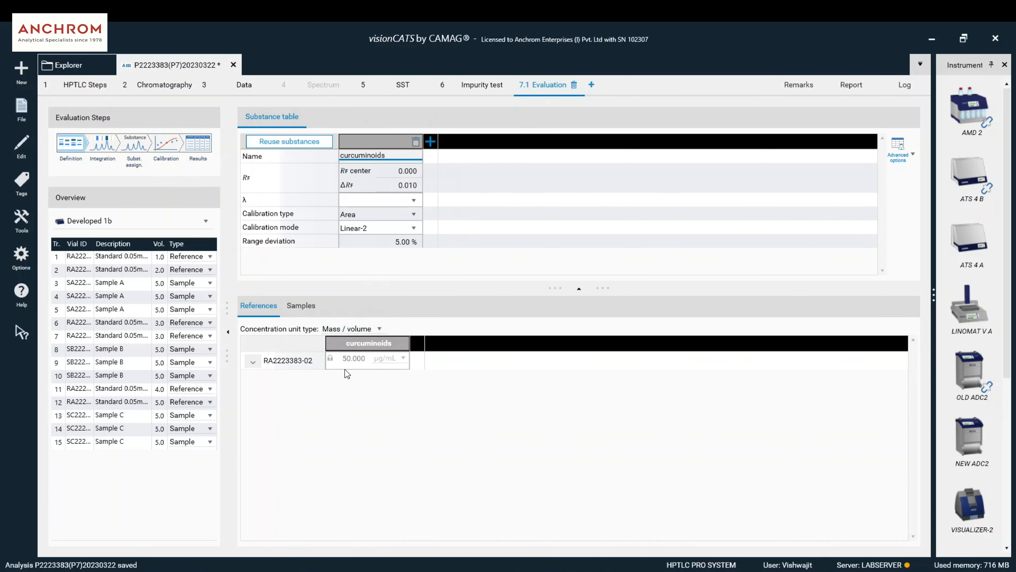
pyautogui.click(367, 357)
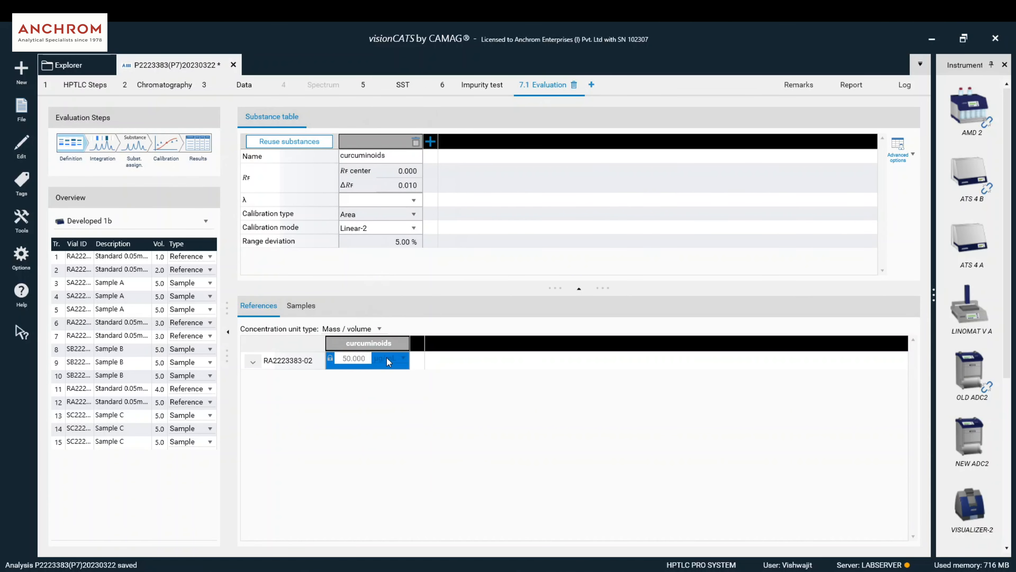
# - Enter a weight of 10 mg for samples SA, SB and SC2223383-02
pyautogui.click(316, 314)
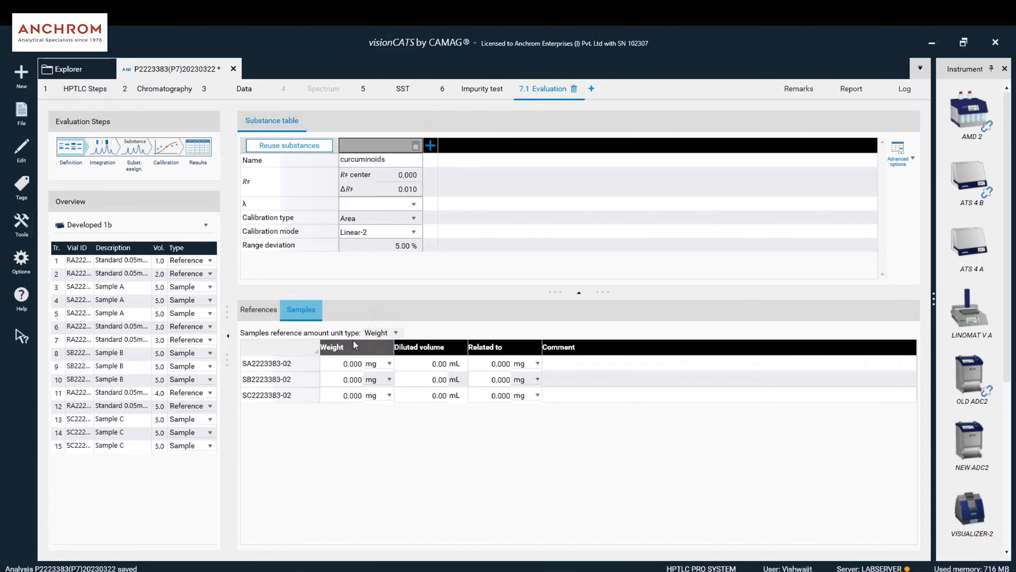
pyautogui.click(354, 359)
pyautogui.write('10')
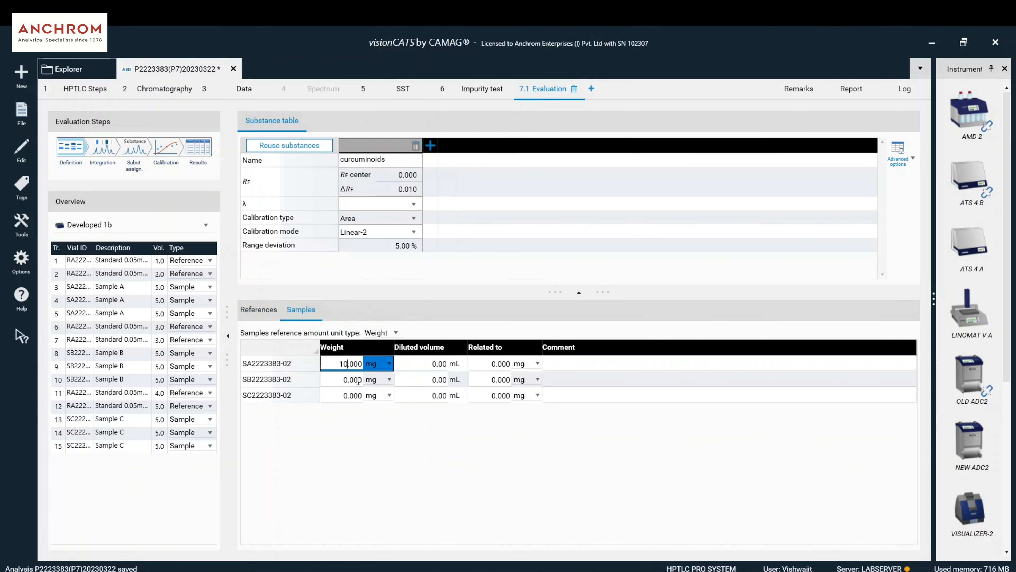
pyautogui.click(358, 378)
pyautogui.write('10')
pyautogui.click(346, 396)
pyautogui.write('10')
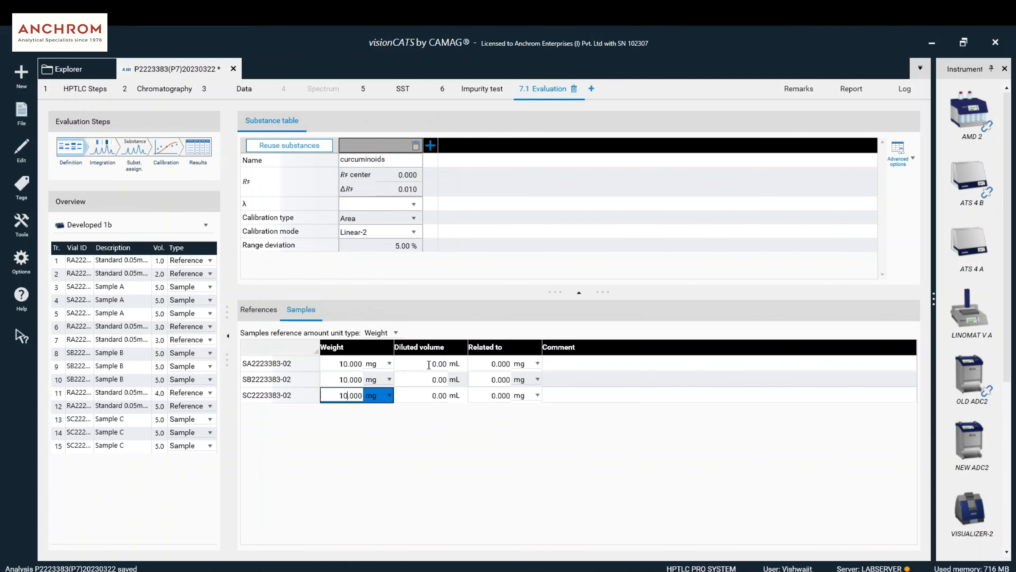
# - Set each sample's diluted volume to 1 mL, correcting SB's mistaken 10
pyautogui.click(427, 367)
pyautogui.write('1')
pyautogui.click(432, 380)
pyautogui.write('10')
pyautogui.click(435, 396)
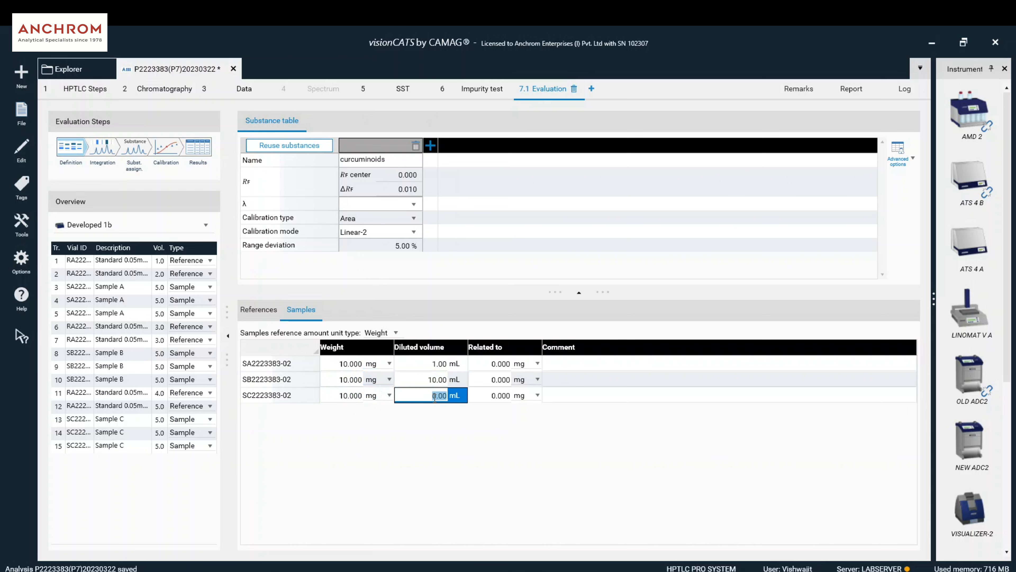
pyautogui.write('1')
pyautogui.click(436, 381)
pyautogui.write('1')
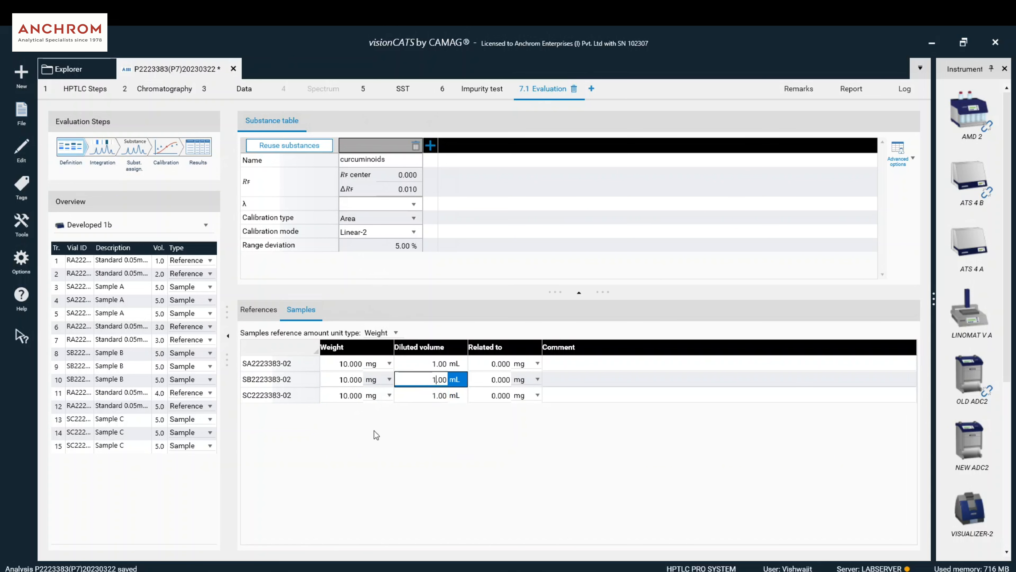
pyautogui.click(77, 151)
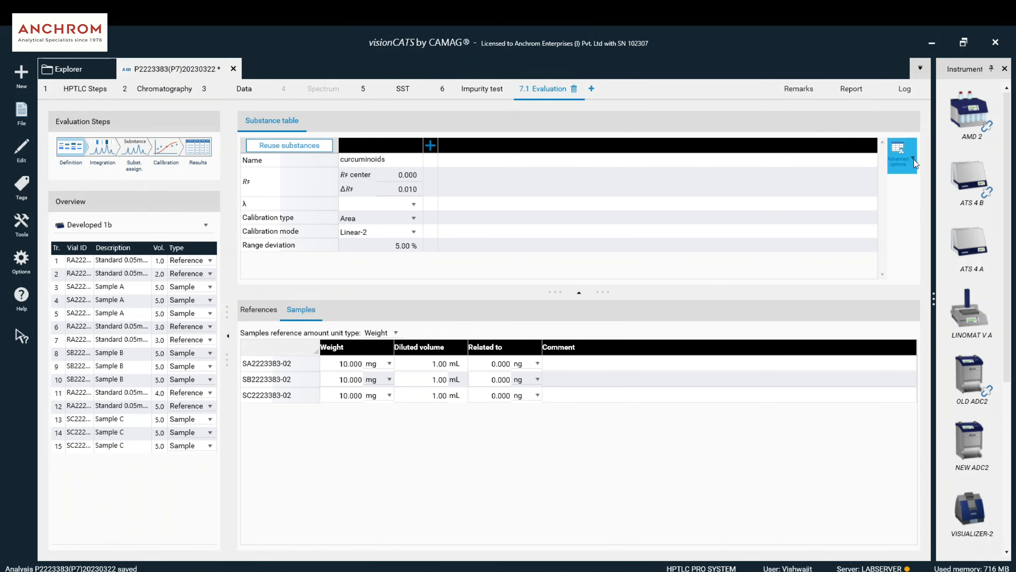
# - In advanced substance options, enable assignment mode and set it to Multiple for curcuminoids
pyautogui.click(913, 160)
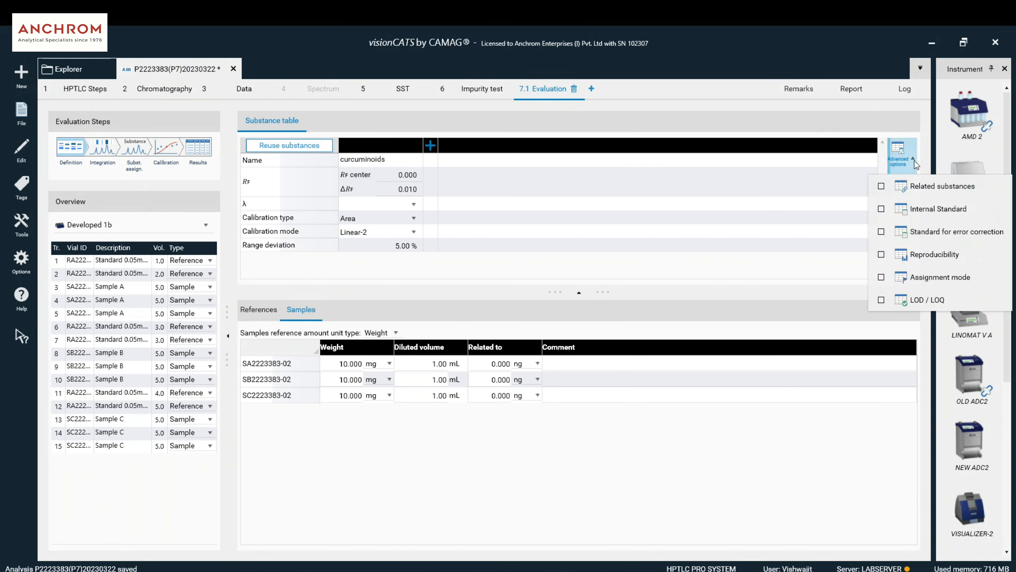
pyautogui.click(899, 277)
pyautogui.click(404, 261)
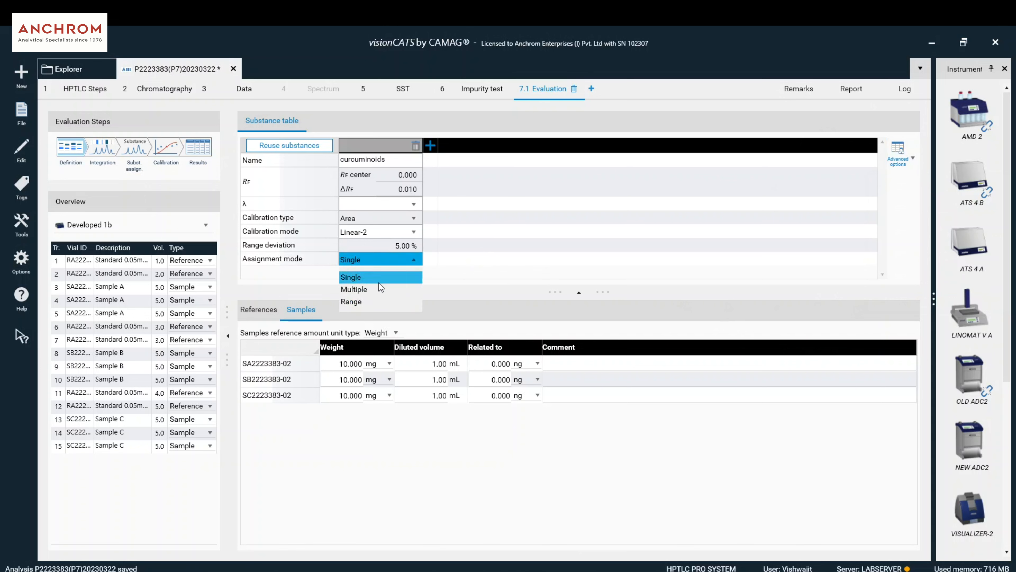
pyautogui.click(374, 289)
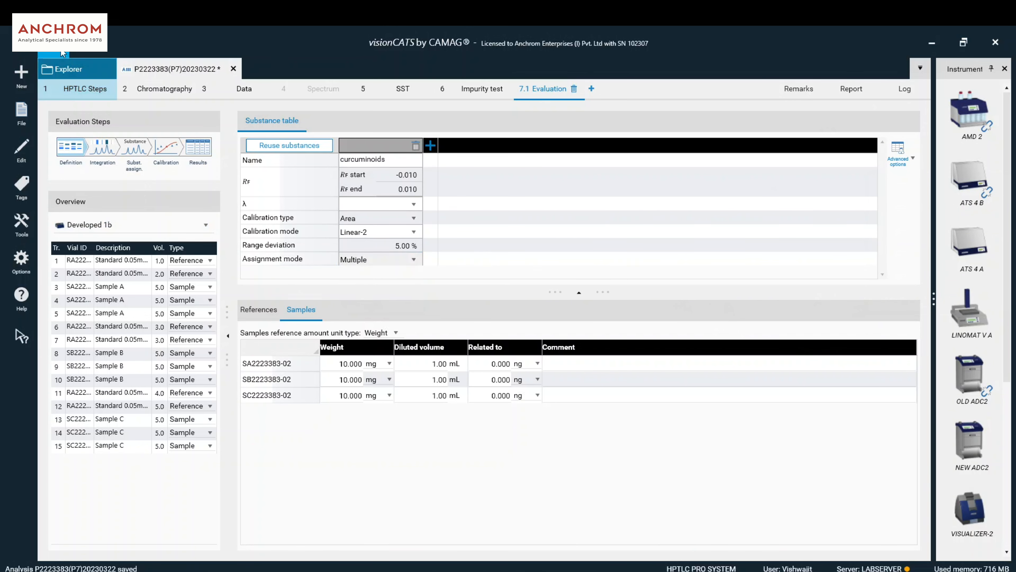
pyautogui.click(112, 142)
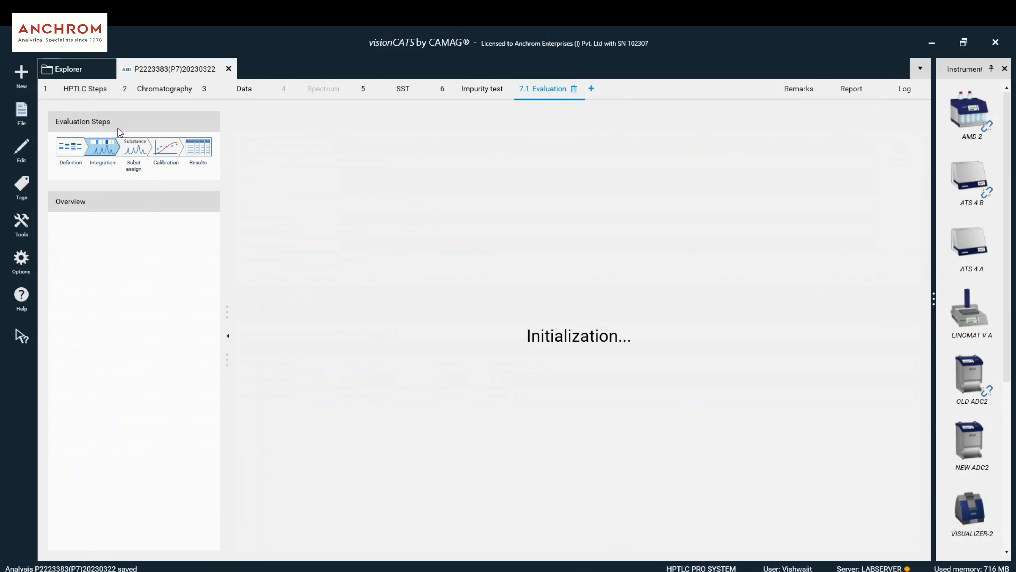
# - On the 420 nm Track 12 chromatogram, move integration bounds to about Rf 0.10 and 0.56
pyautogui.click(73, 285)
pyautogui.click(59, 279)
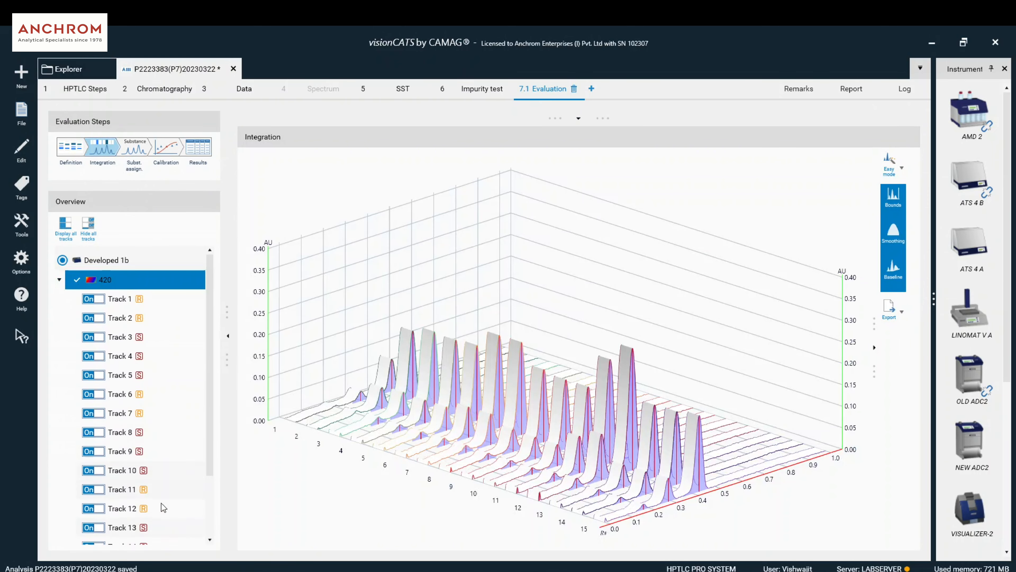
pyautogui.click(163, 507)
pyautogui.moveTo(321, 419); pyautogui.dragTo(340, 436)
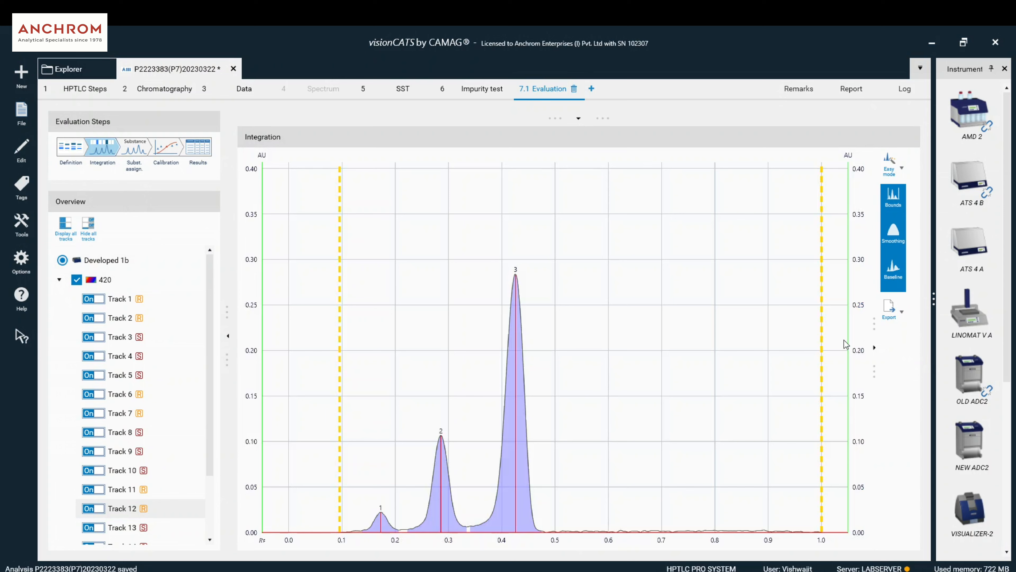
pyautogui.moveTo(818, 342)
pyautogui.mouseDown()
pyautogui.moveTo(571, 364)
pyautogui.moveTo(589, 369)
pyautogui.mouseUp()
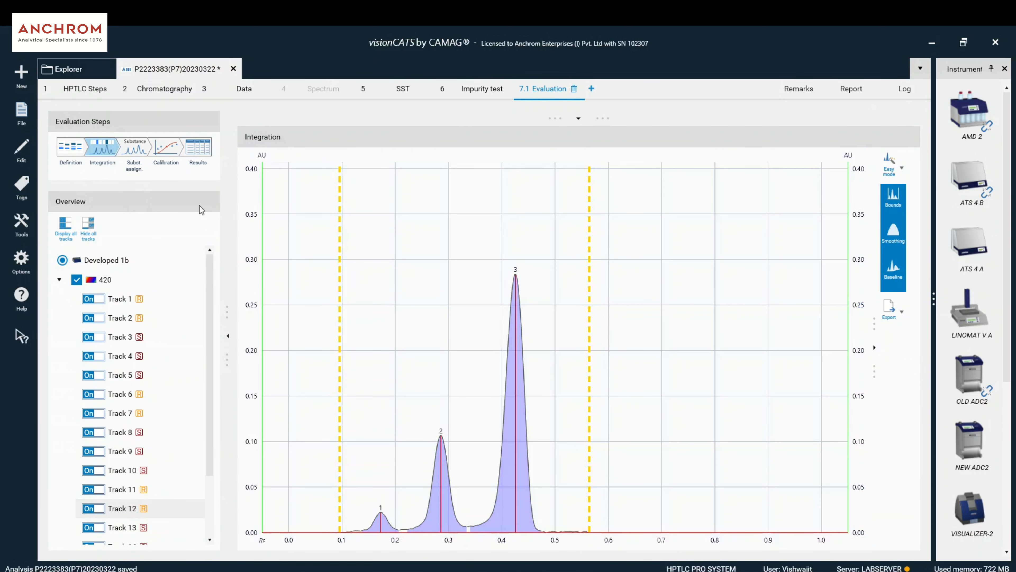
pyautogui.click(134, 149)
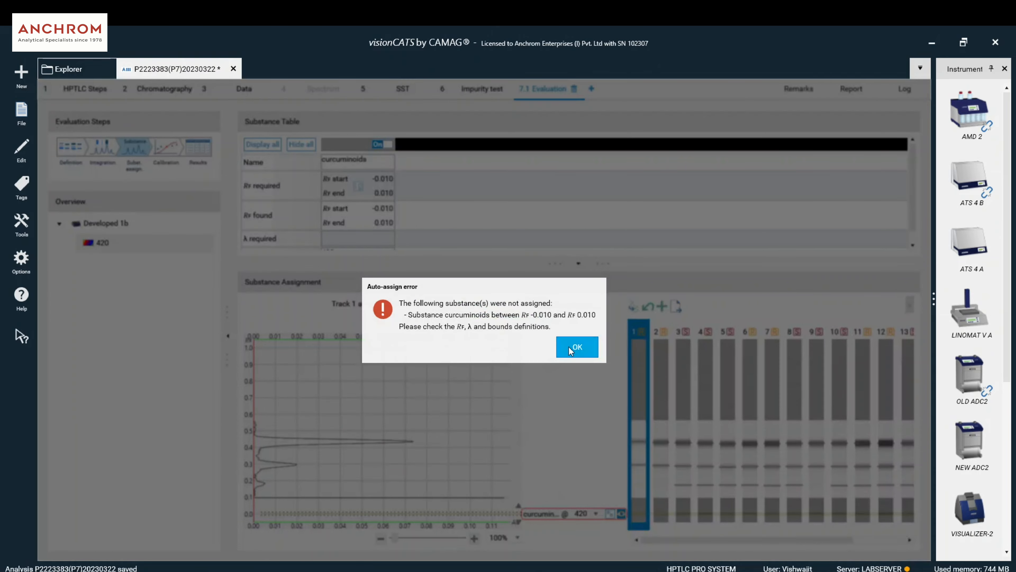
# - Dismiss the auto-assign error and set the curcuminoids band to Rf 0.121–0.516 across all tracks
pyautogui.click(576, 347)
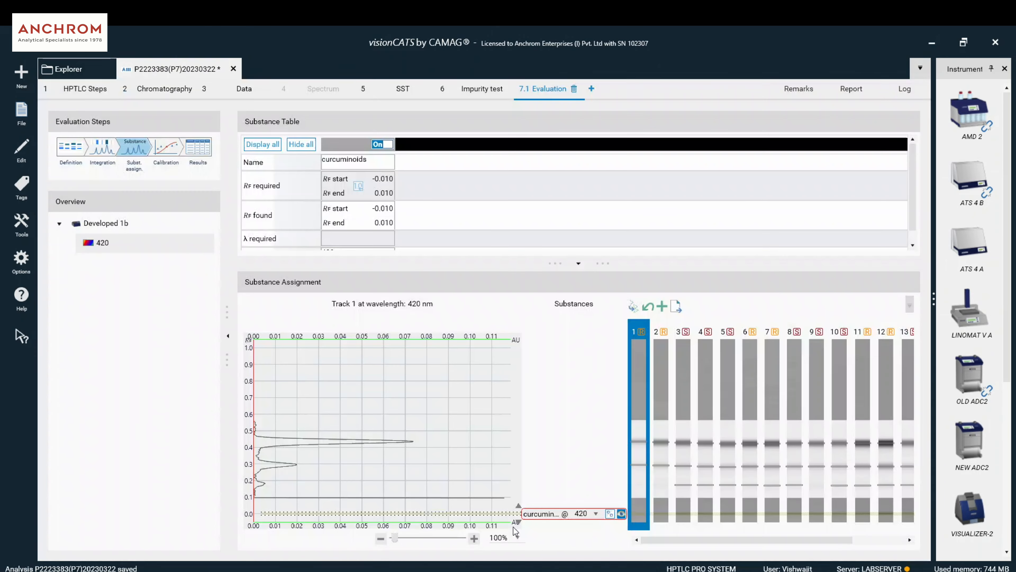
pyautogui.moveTo(548, 513)
pyautogui.mouseDown()
pyautogui.moveTo(547, 466)
pyautogui.moveTo(519, 495)
pyautogui.mouseUp()
pyautogui.moveTo(516, 458); pyautogui.dragTo(528, 423)
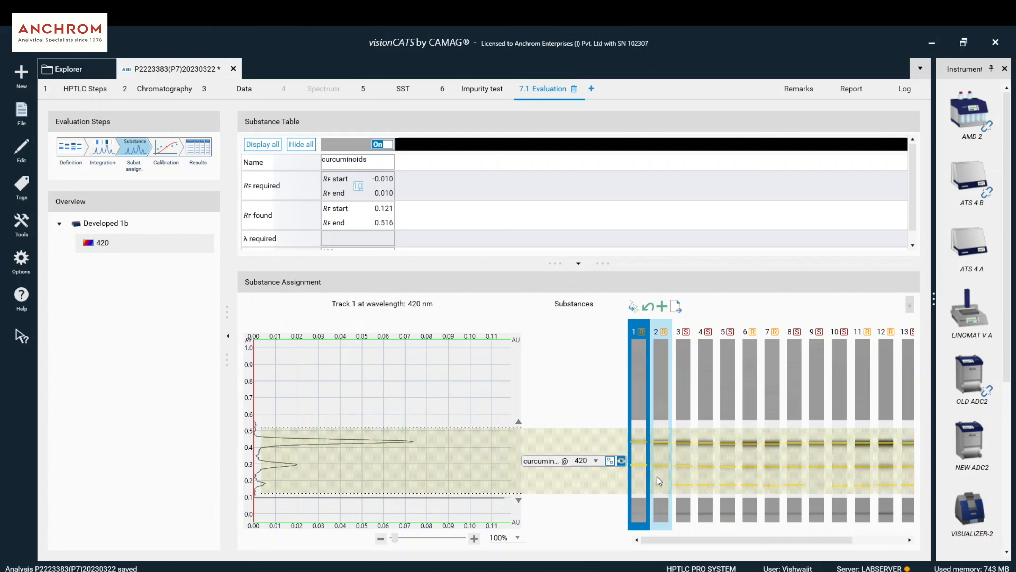
pyautogui.click(621, 460)
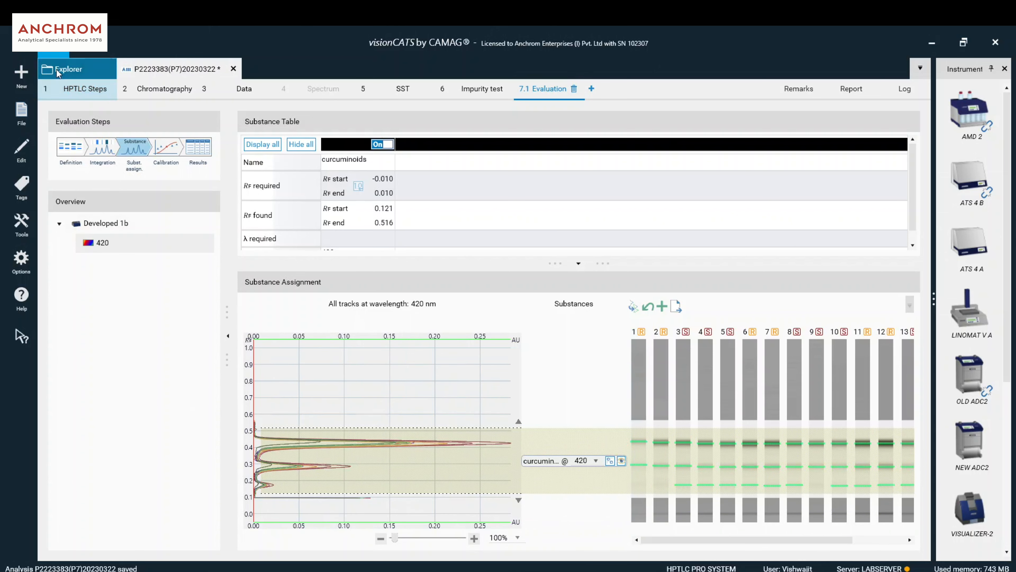
# - Switch integration to Expert mode and confirm peak 1 is assigned to curcuminoids
pyautogui.click(114, 149)
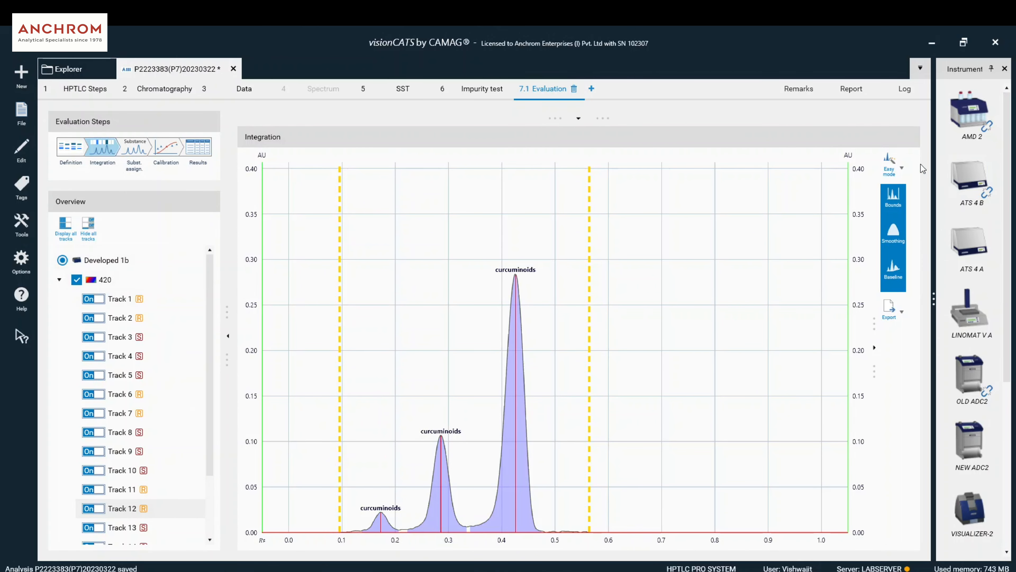
pyautogui.click(900, 168)
pyautogui.click(909, 213)
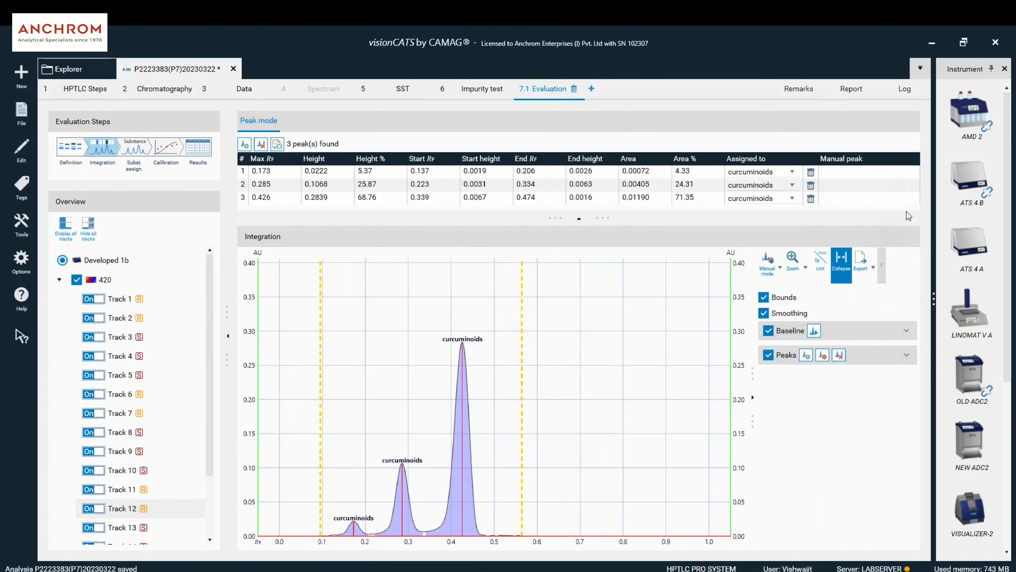
pyautogui.click(760, 171)
pyautogui.click(766, 172)
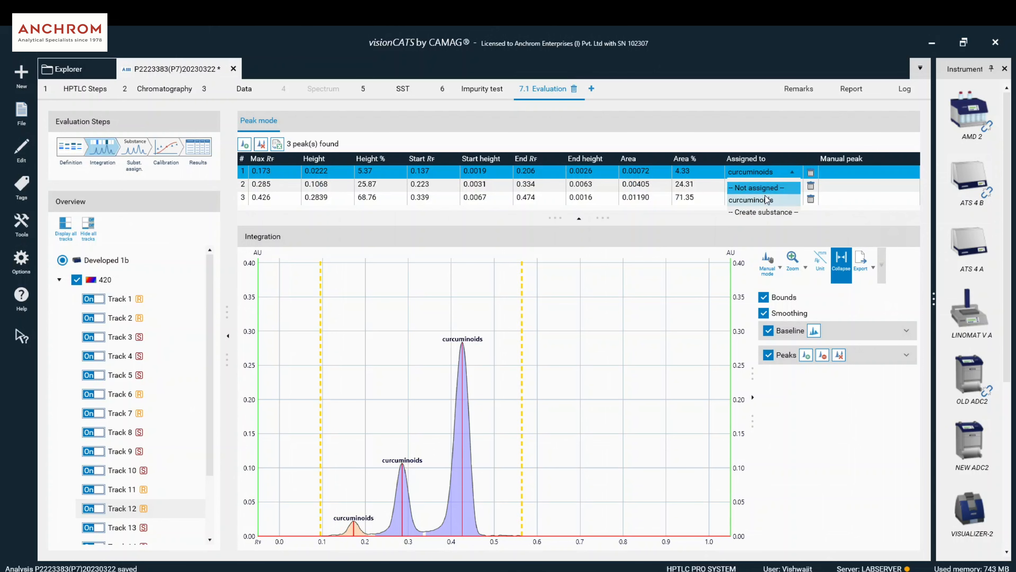
pyautogui.click(166, 148)
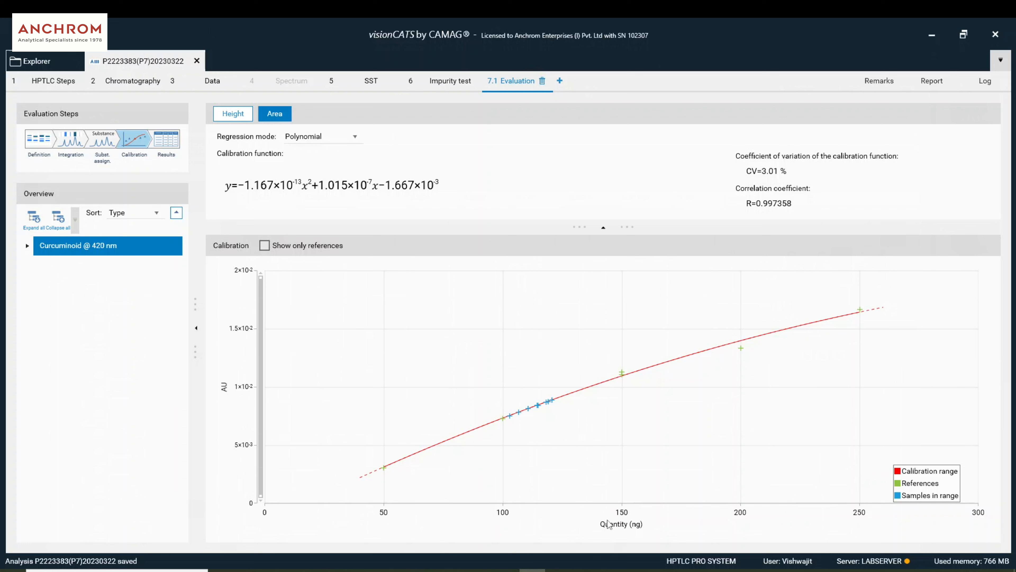
# - List the Area calibration points and inspect reference Tr. 06 and sample Tr. 08 amounts
pyautogui.click(38, 265)
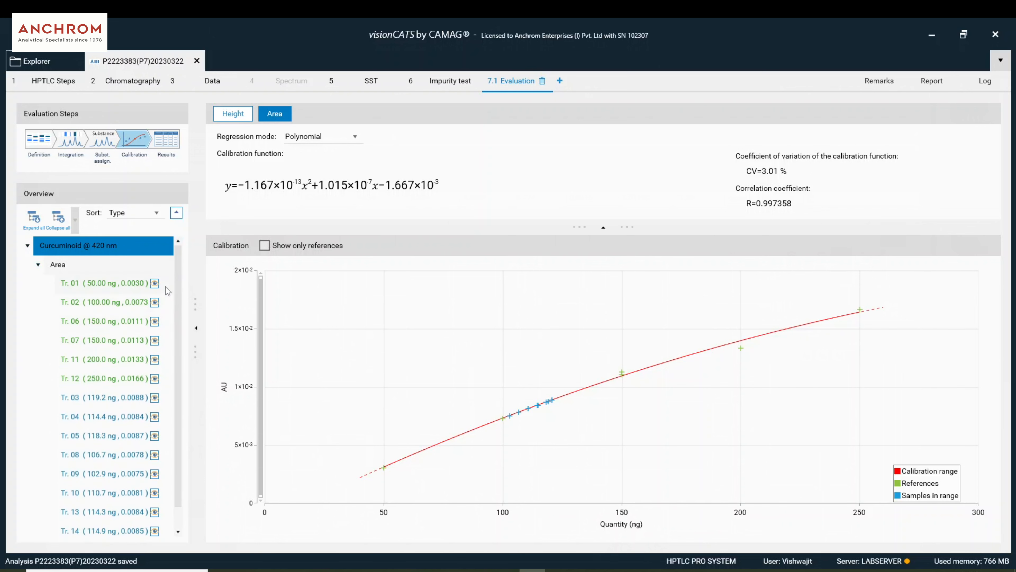
pyautogui.click(169, 325)
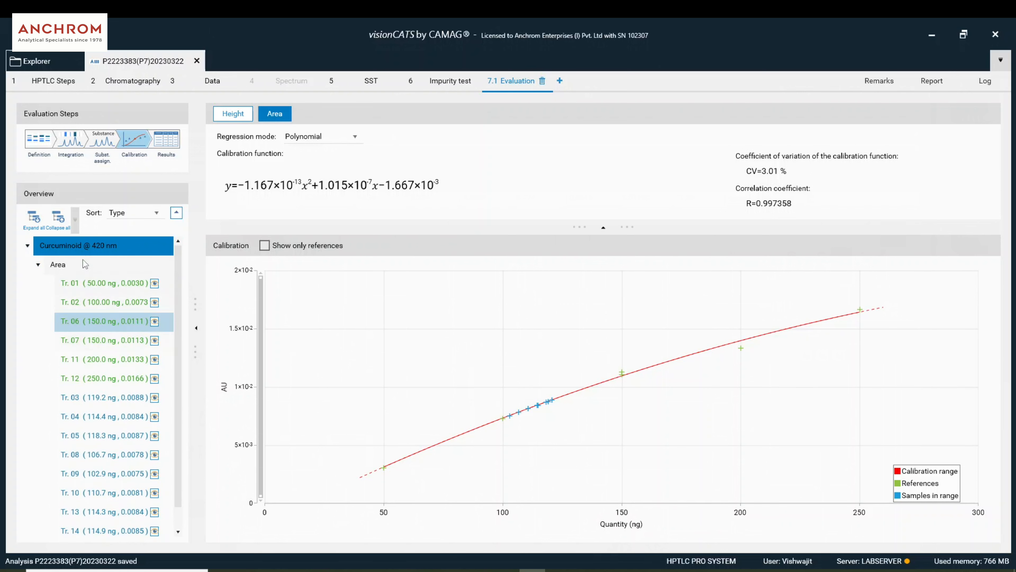
pyautogui.click(70, 265)
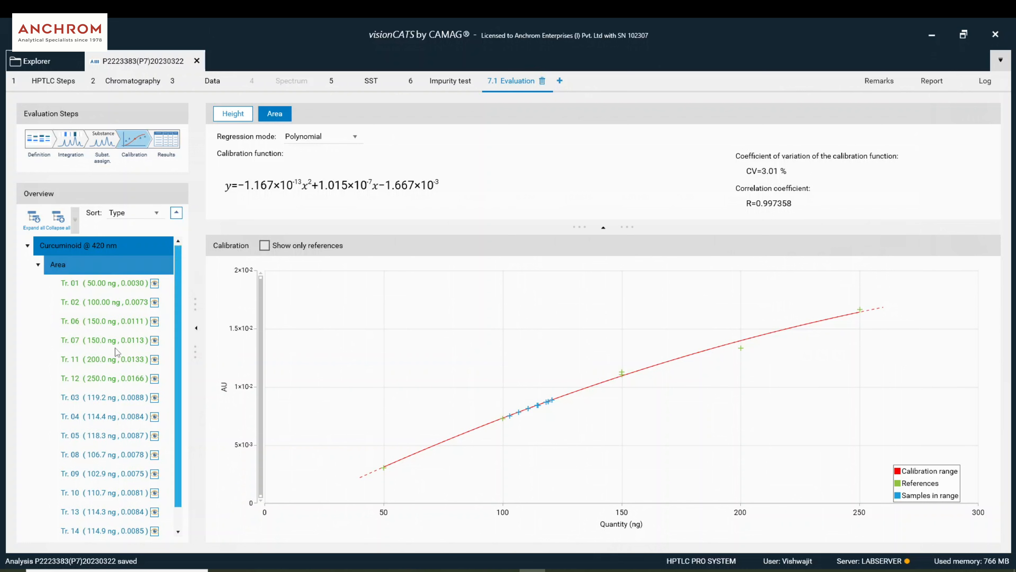
pyautogui.click(126, 456)
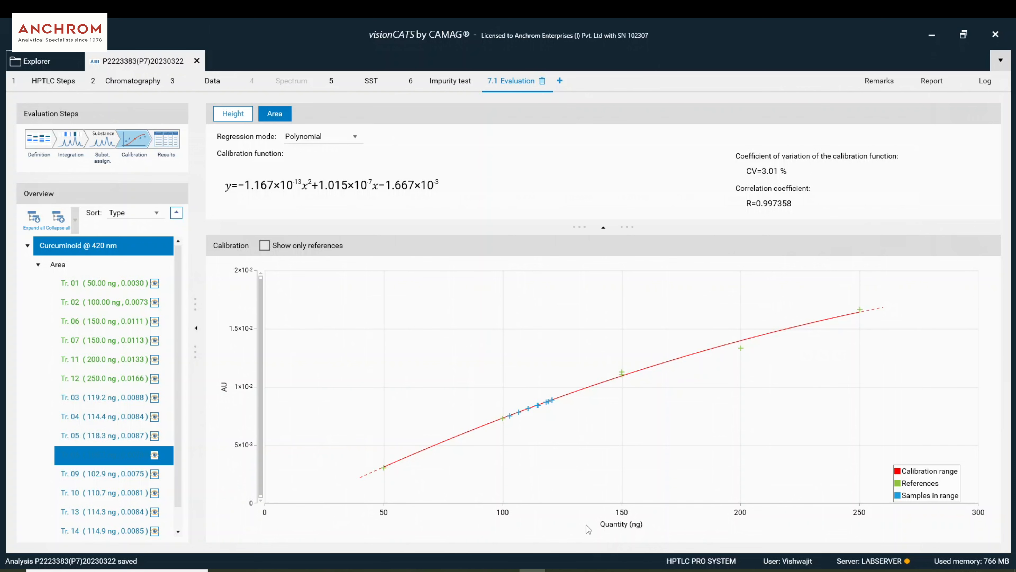
# - Show per-track Results for samples SA, SB and SC (averages 23.45, 21.36, 23.32 µg/mL)
pyautogui.click(166, 140)
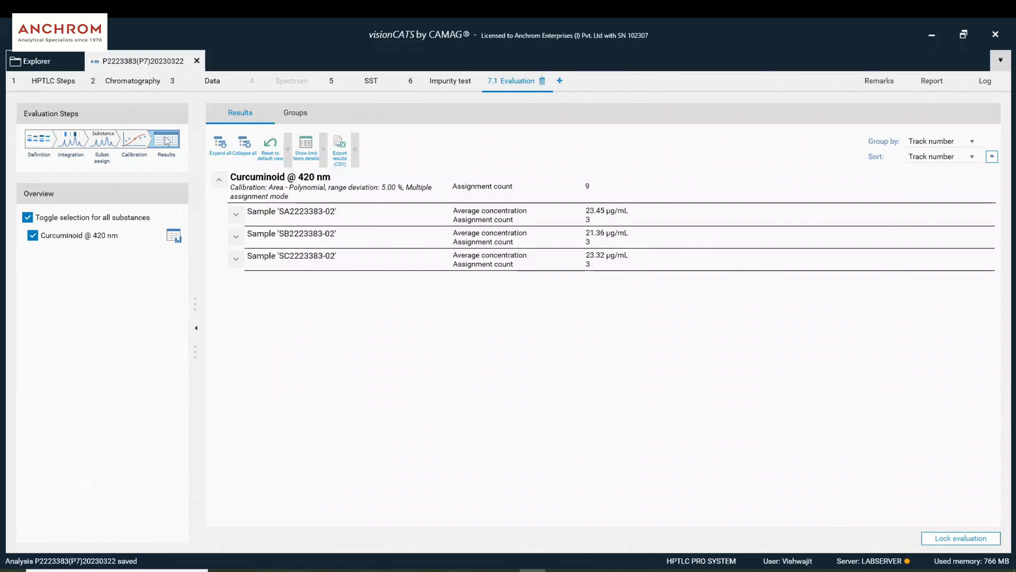
pyautogui.click(236, 214)
pyautogui.click(253, 238)
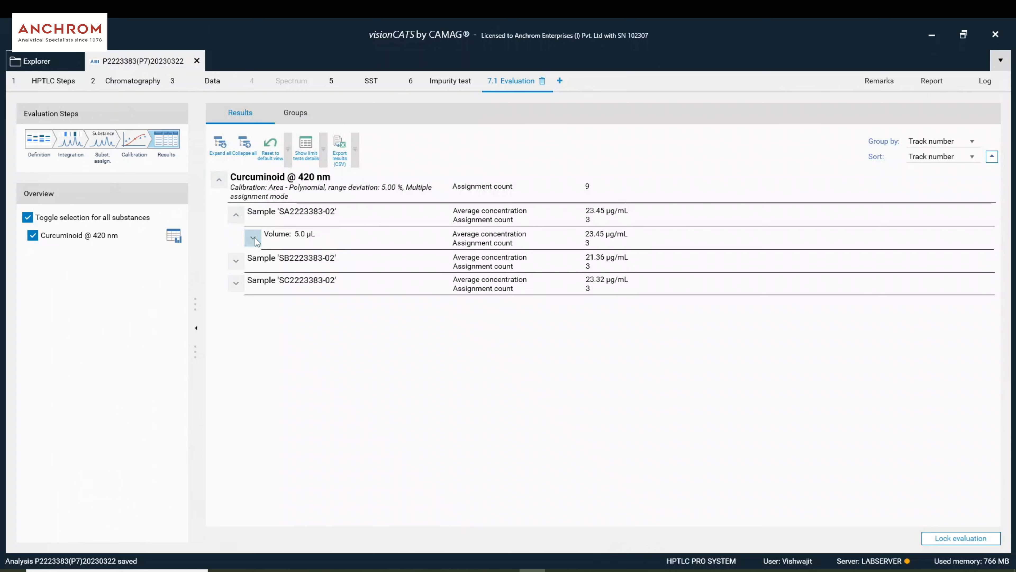
pyautogui.click(236, 323)
pyautogui.click(253, 347)
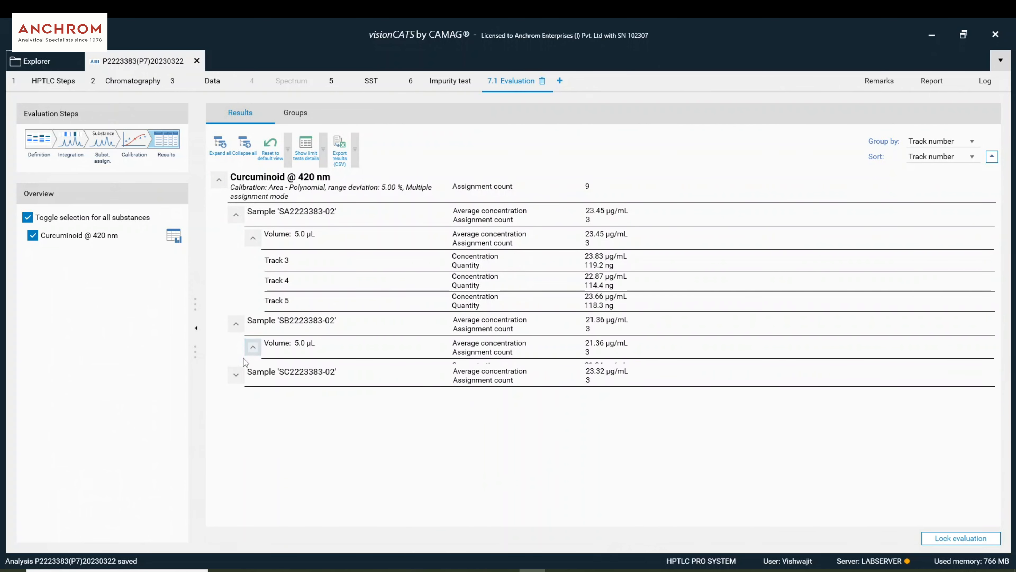
pyautogui.click(236, 432)
pyautogui.click(253, 456)
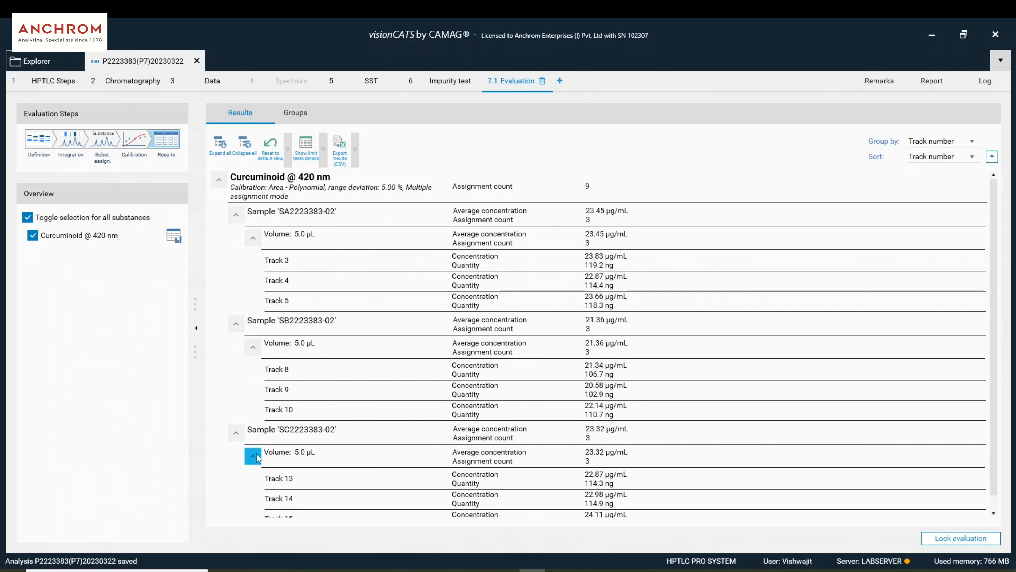
pyautogui.scroll(-1, 647, 387)
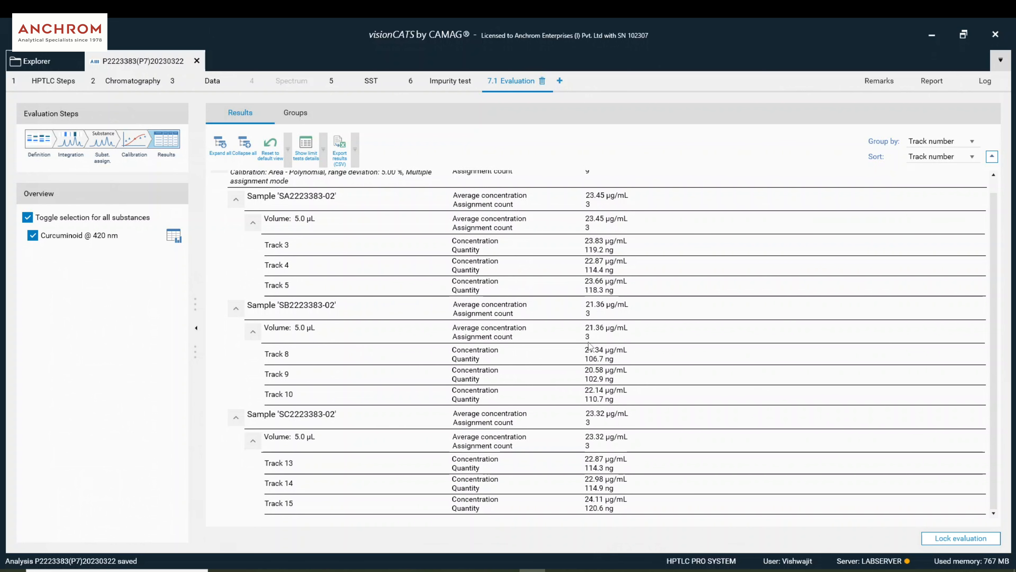
pyautogui.scroll(1, 378, 360)
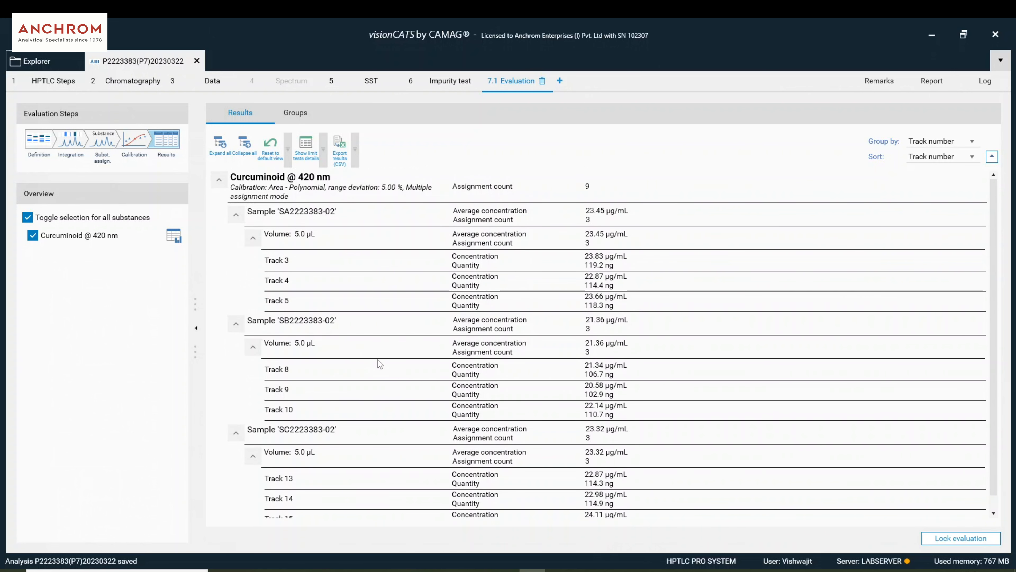